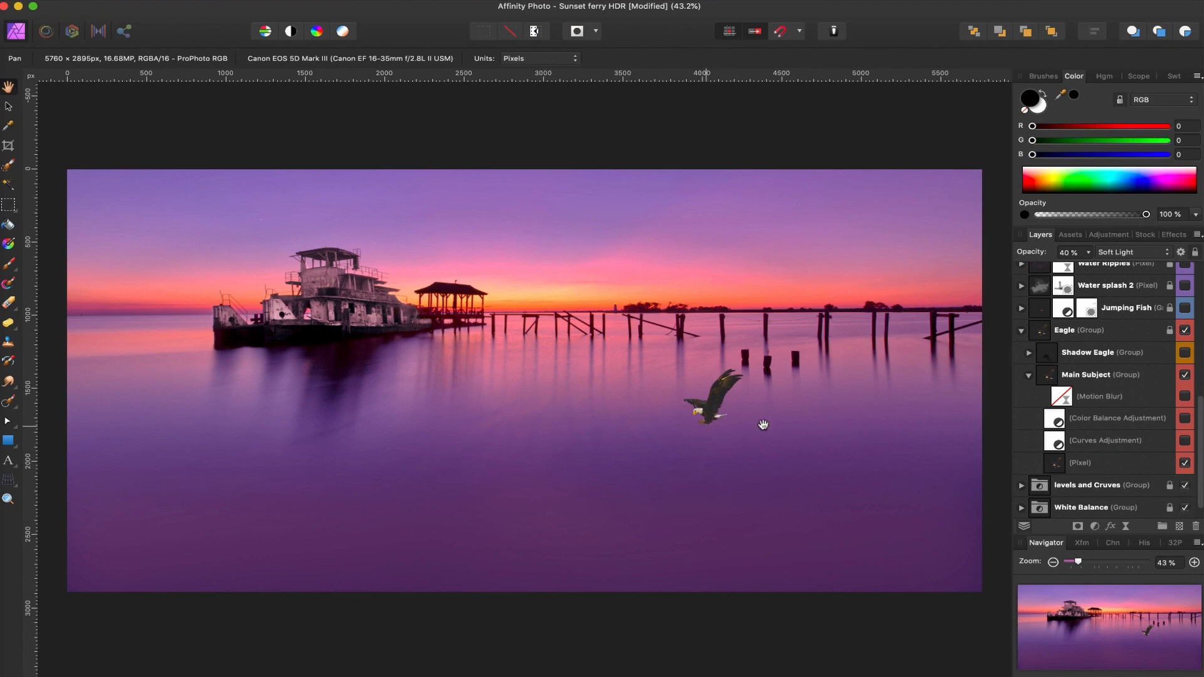
- Make the Curves, Color Balance and Motion Blur layers visible in the eagle's Main Subject group, and collapse the group
click(1183, 441)
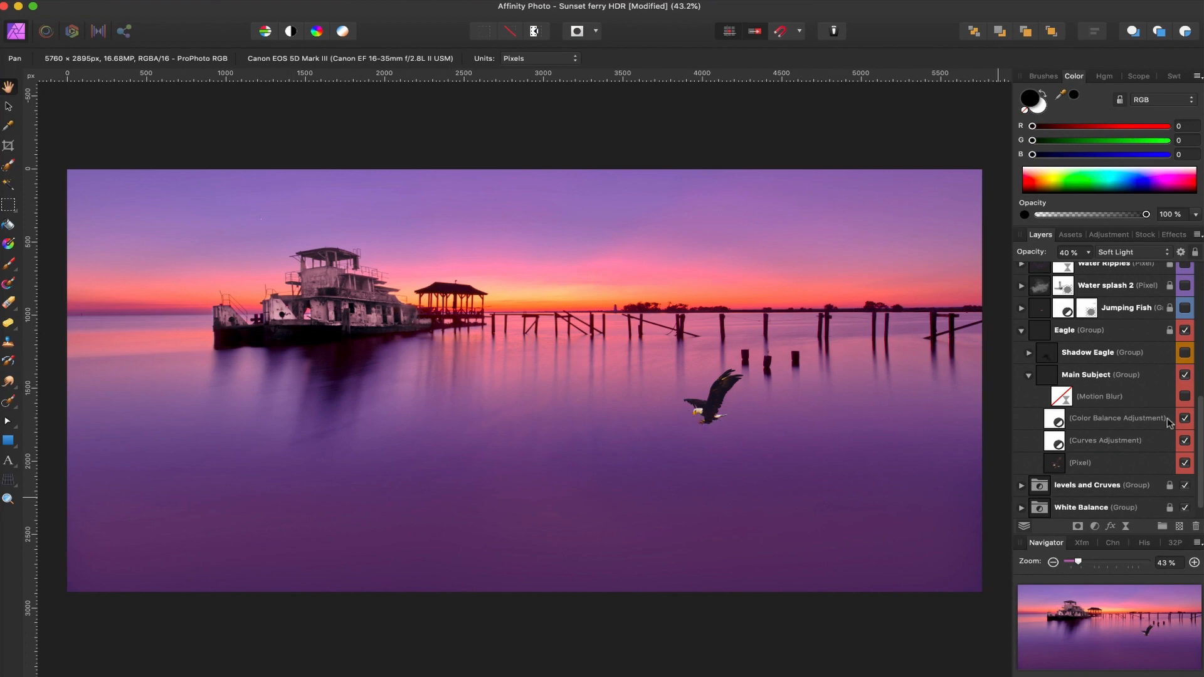
click(1184, 395)
click(1029, 375)
- Expand the Shadow Eagle group down to its pixel layer's mask and motion blur, and make the group visible
click(1029, 418)
click(1036, 419)
scroll(1129, 408, down, 2)
click(1184, 357)
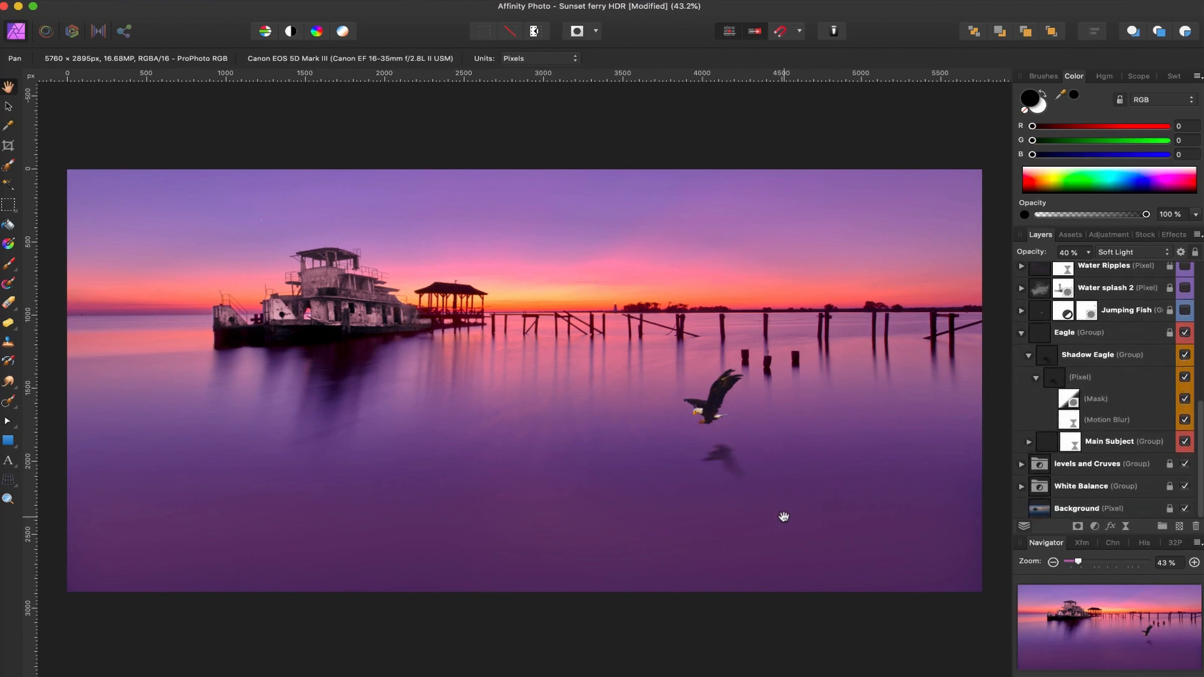
- Compare the eagle's shadow without and with its mask and motion blur, and collapse the Shadow Eagle and Eagle groups
drag(1185, 378, 1184, 421)
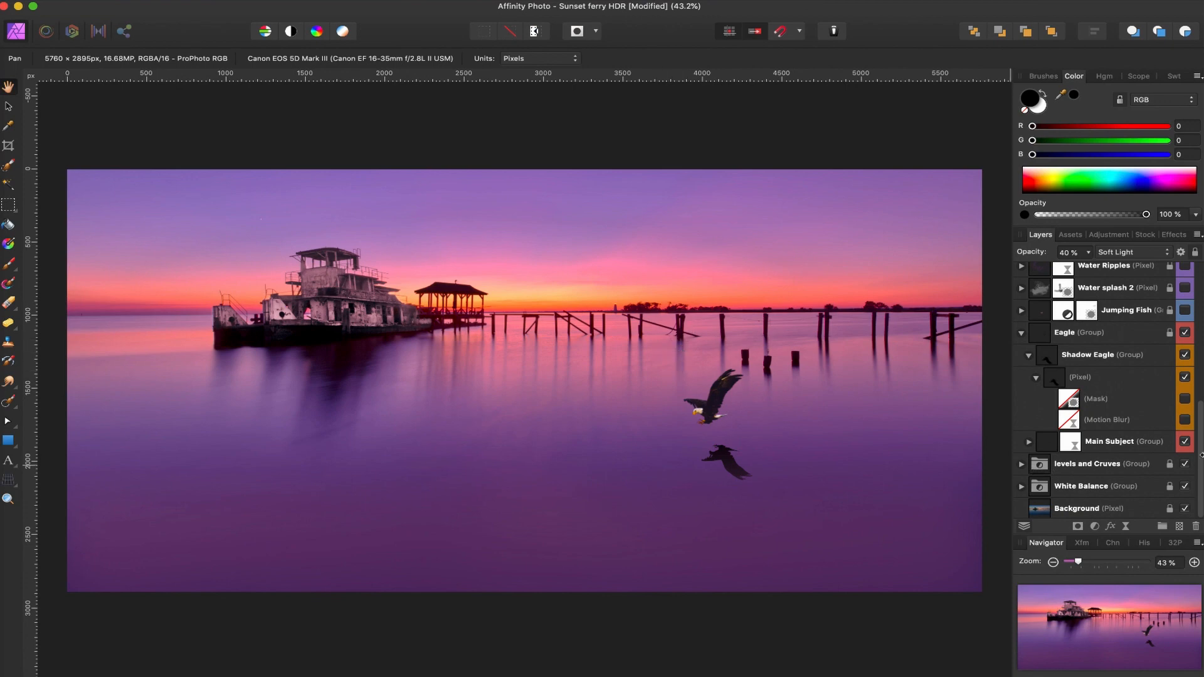
click(1185, 421)
click(1185, 399)
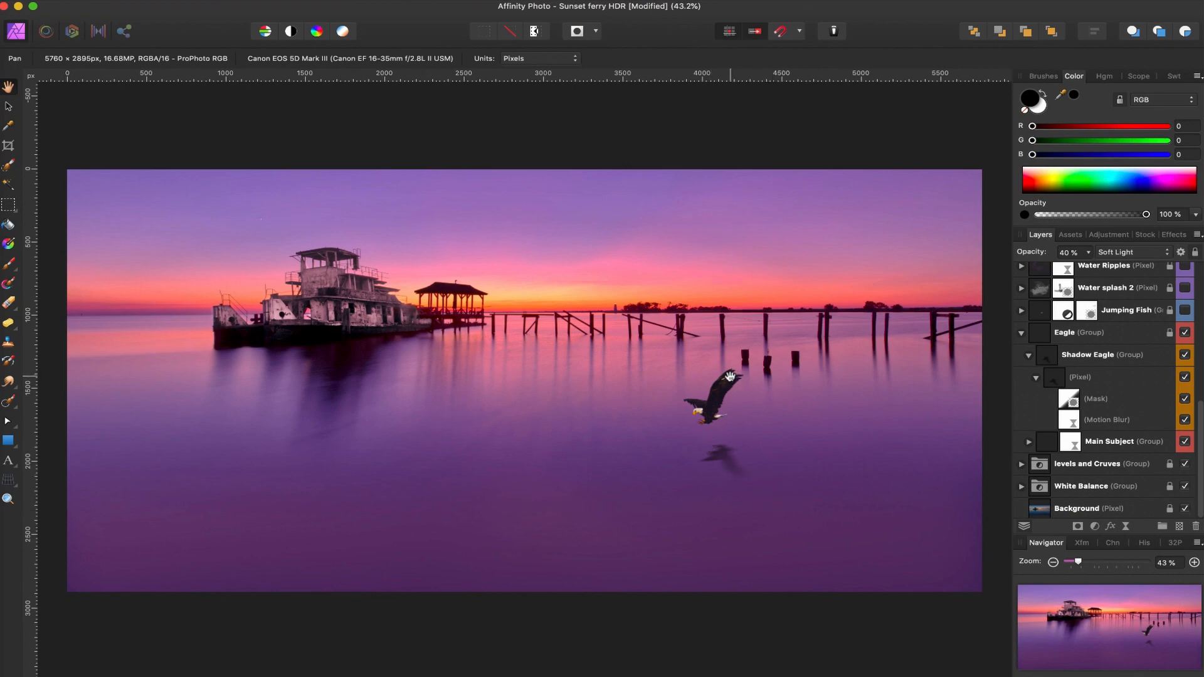
click(1028, 355)
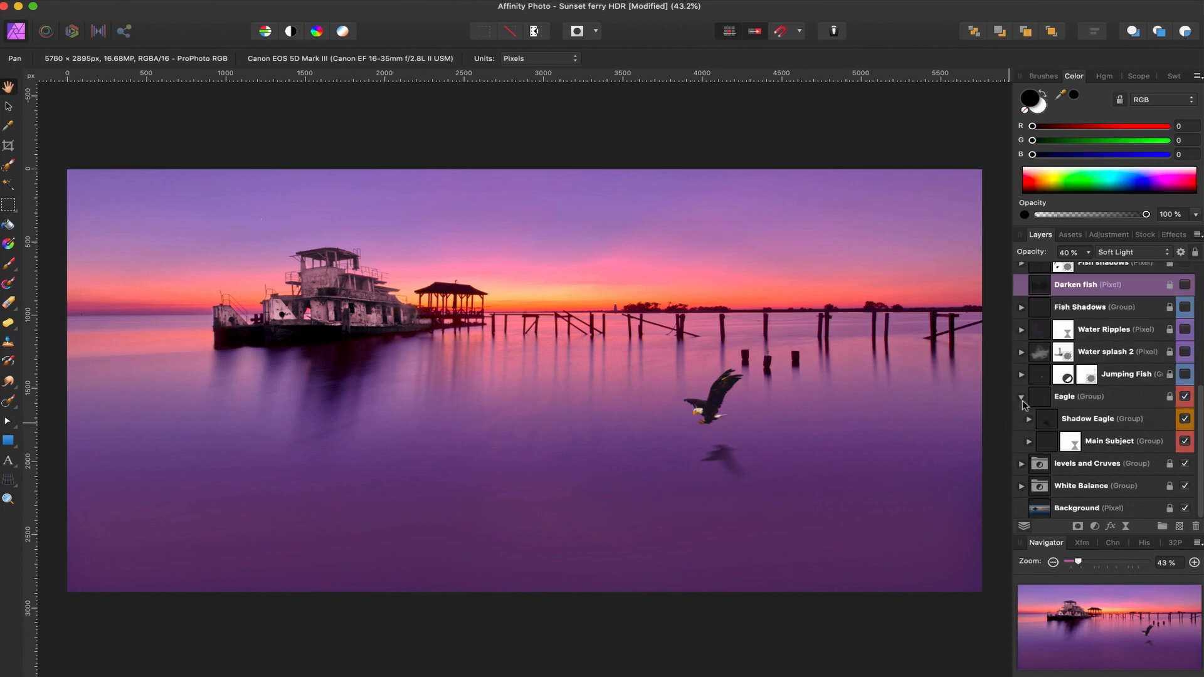
click(1022, 398)
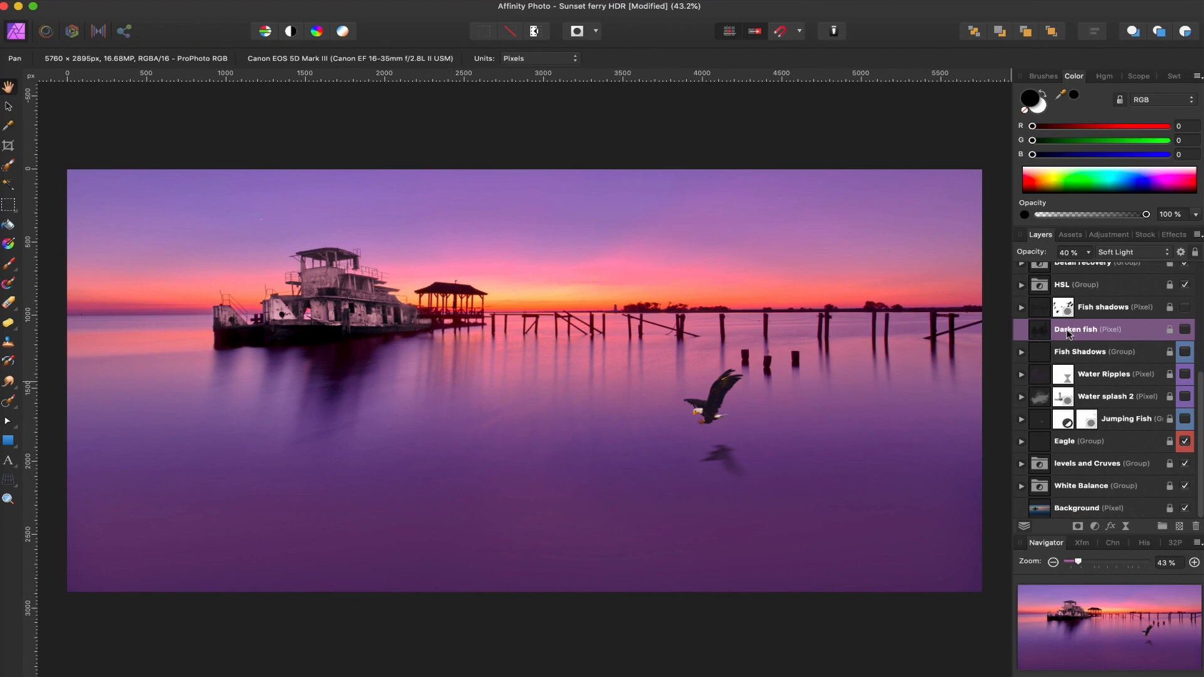
- Make the Jumping Fish group visible
scroll(1120, 346, up, 1)
click(1181, 312)
scroll(1179, 376, down, 1)
click(1182, 420)
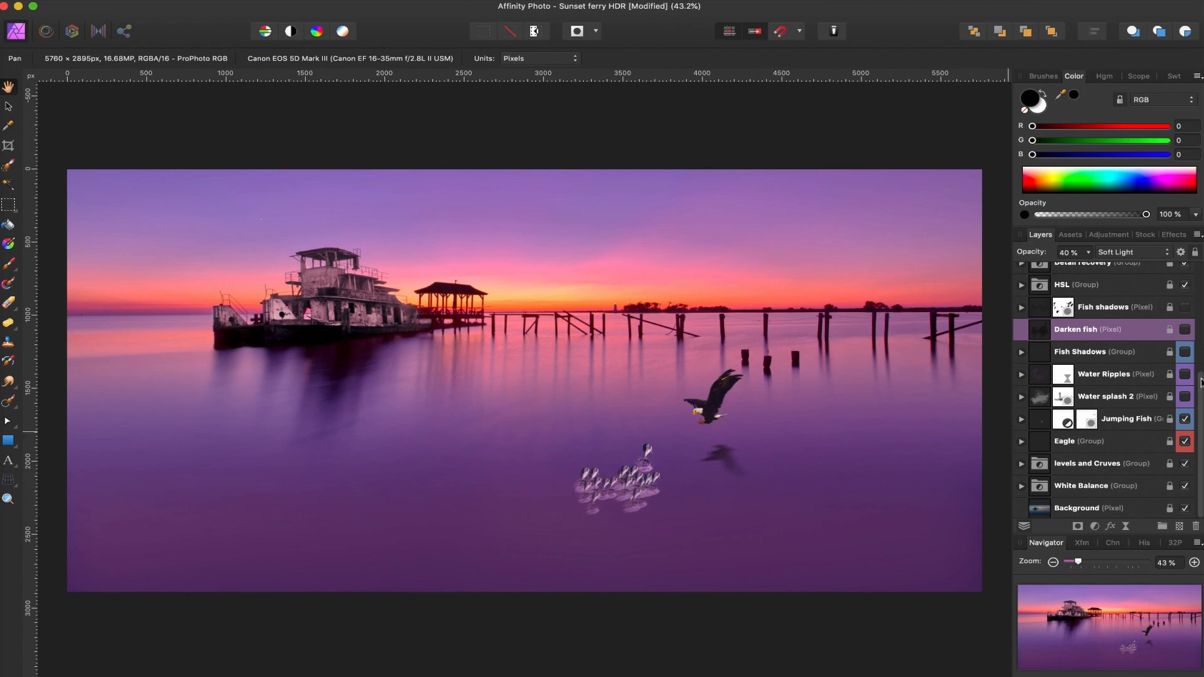
- Expand the Jumping Fish group, compare the fish with its Levels Adjustment and mask off and on, and collapse the group
click(1022, 419)
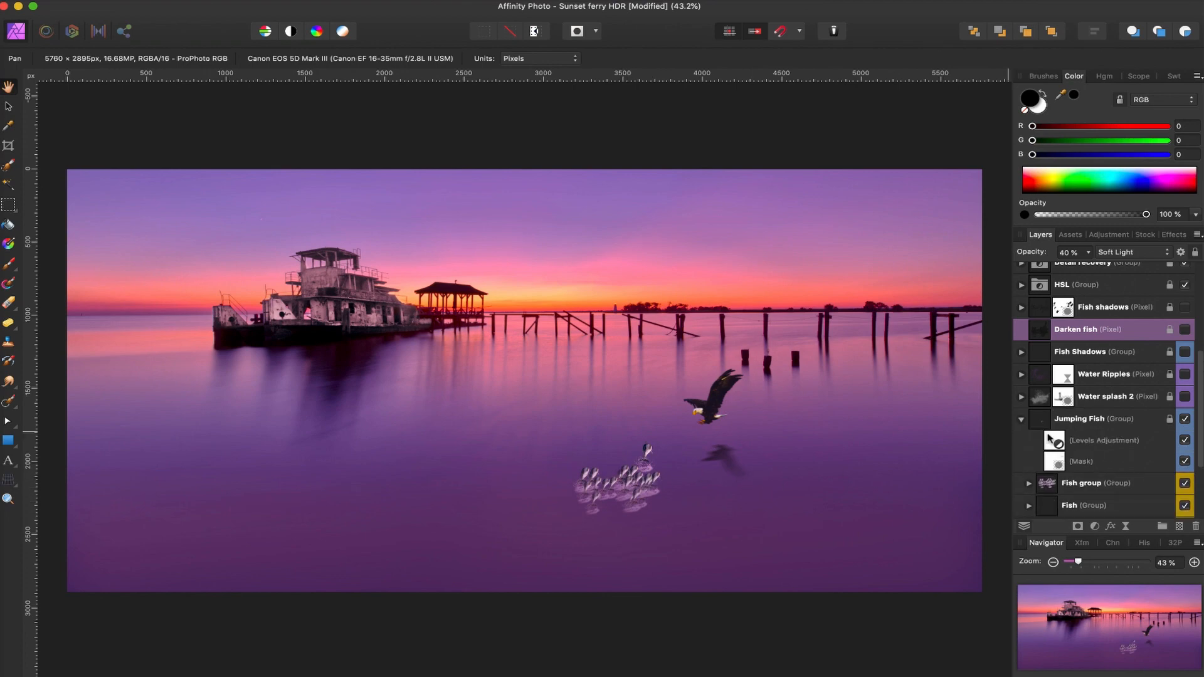
scroll(1086, 457, down, 2)
scroll(1089, 457, down, 1)
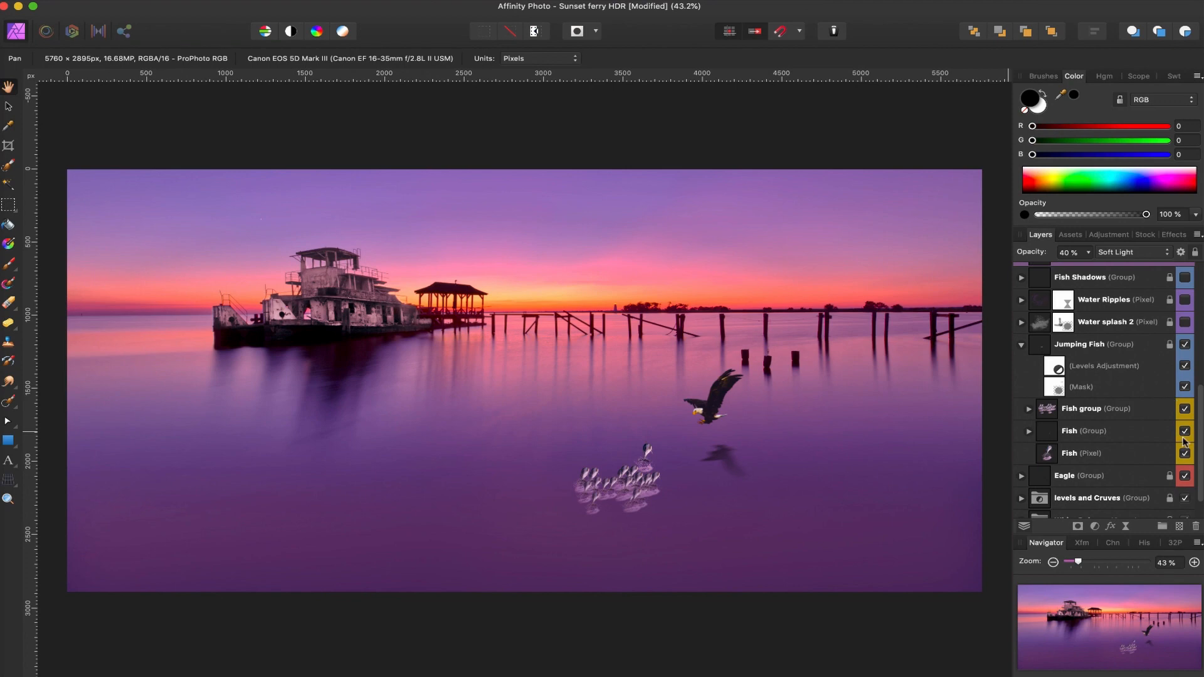
click(1185, 387)
click(1184, 366)
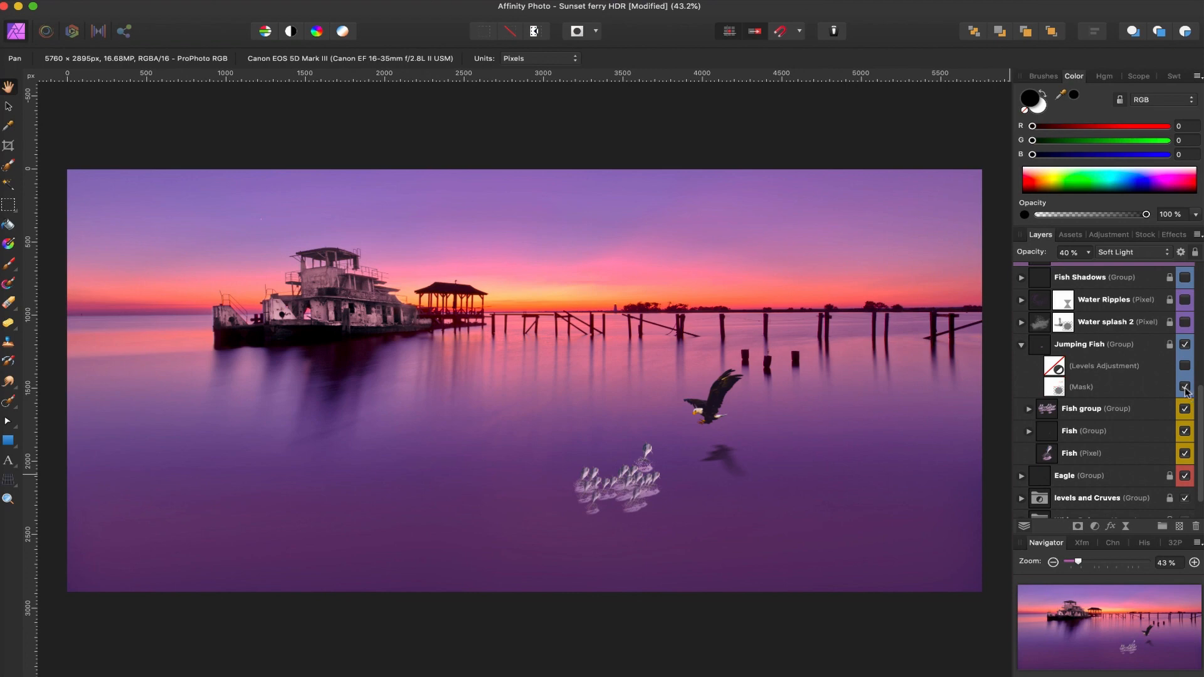
click(1185, 366)
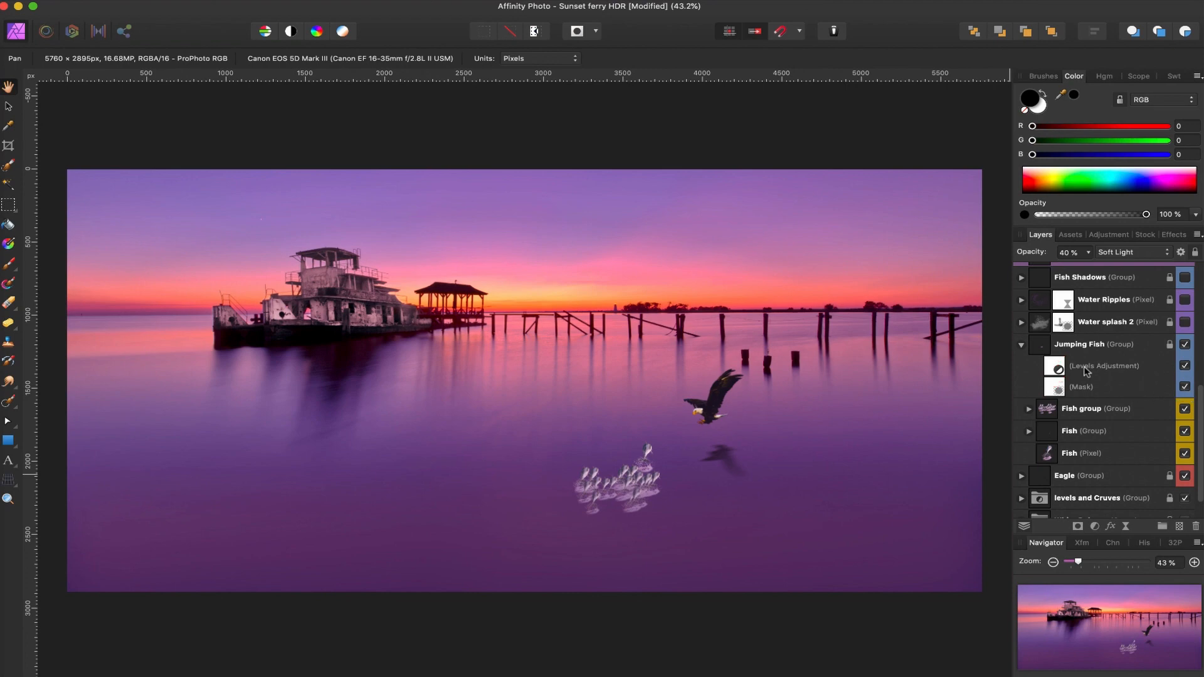
click(1021, 346)
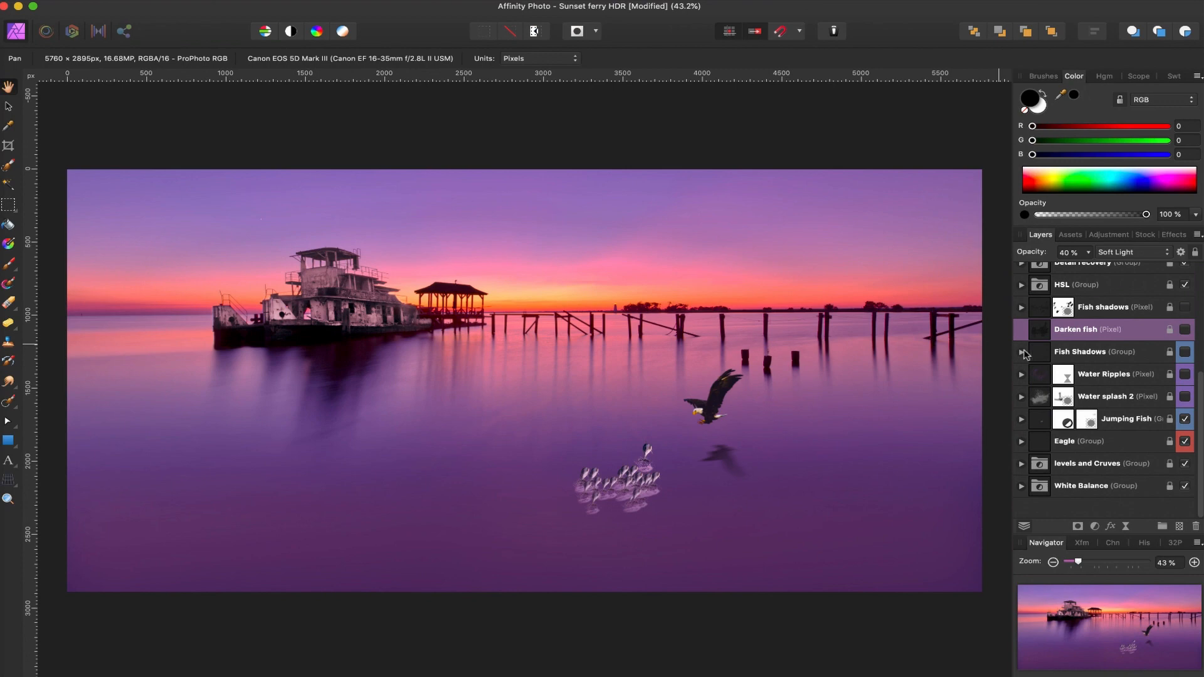
- Make the Water splash 2, Water Ripples, Fish Shadows group, Darken fish and Fish shadows layers visible around the jumping fish
click(1181, 398)
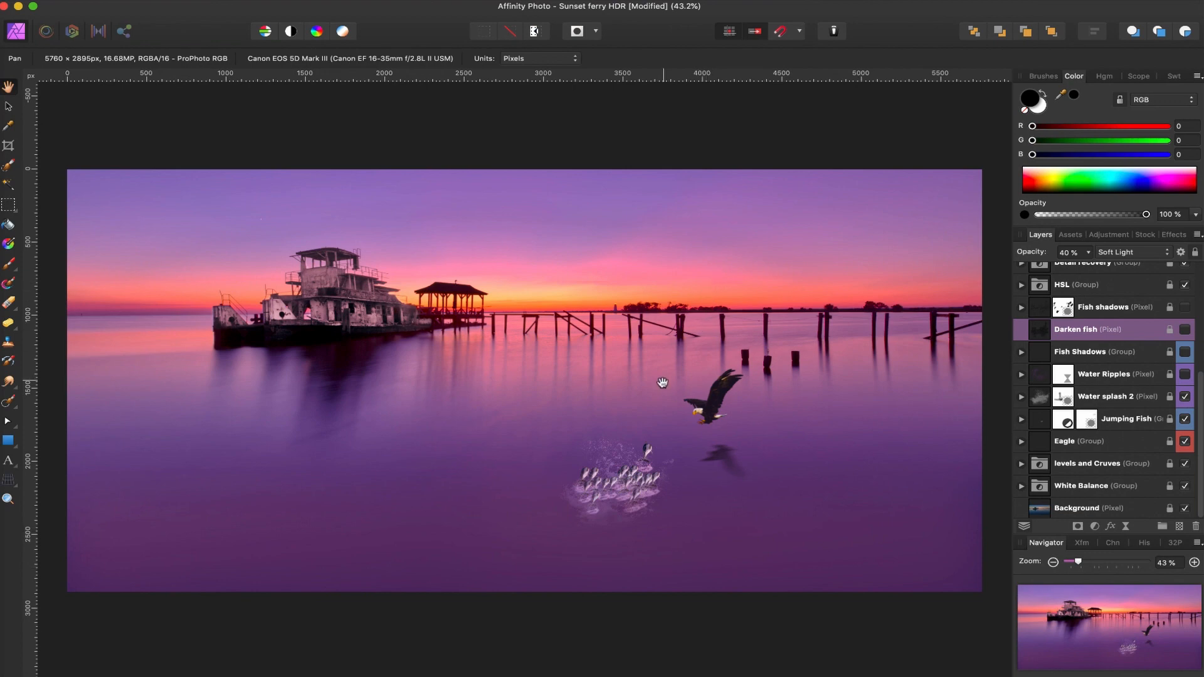
click(1183, 375)
scroll(655, 476, up, 2)
scroll(660, 508, down, 3)
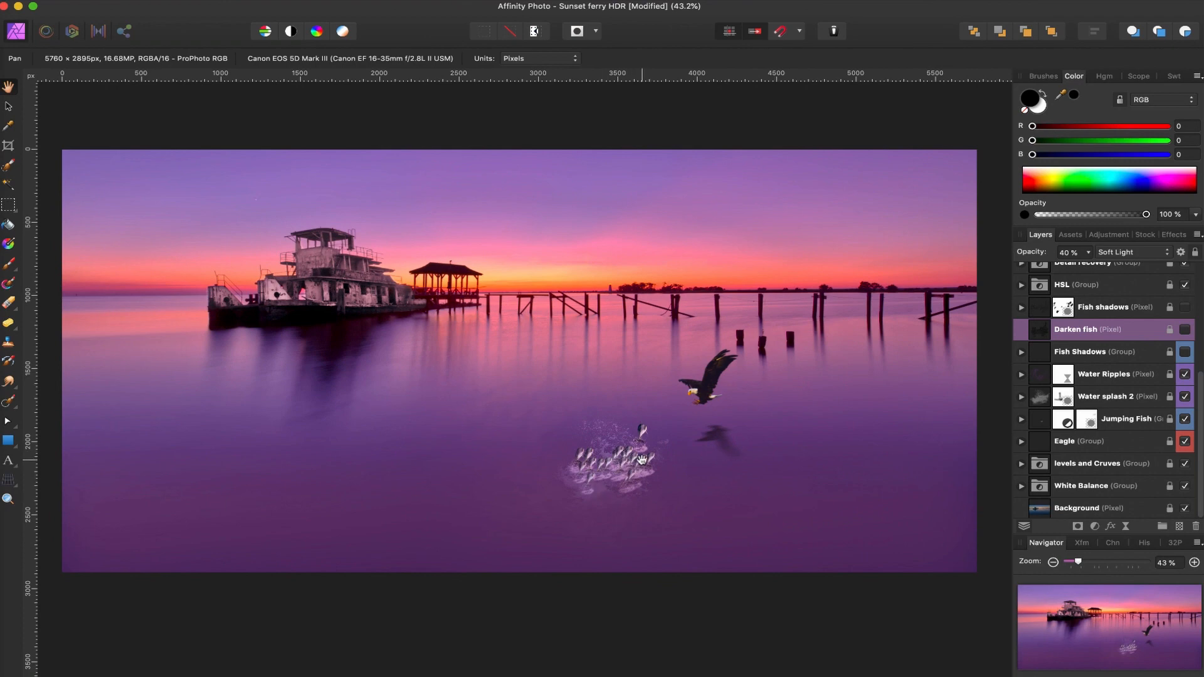
scroll(642, 460, up, 5)
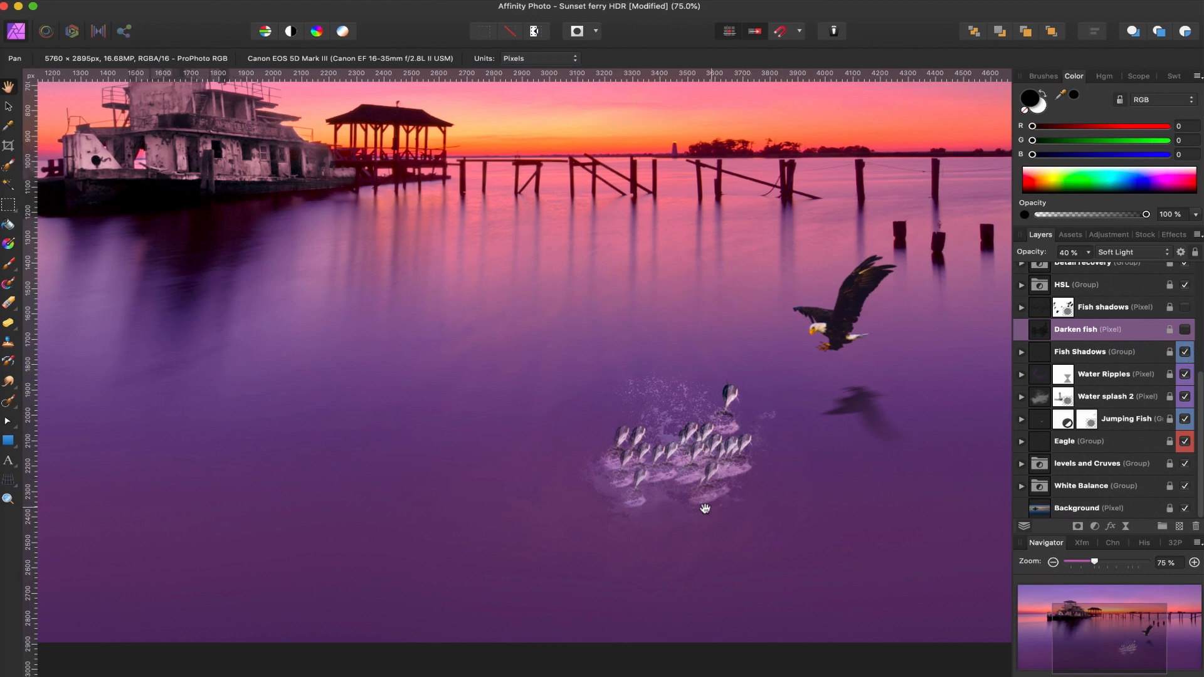
click(1185, 330)
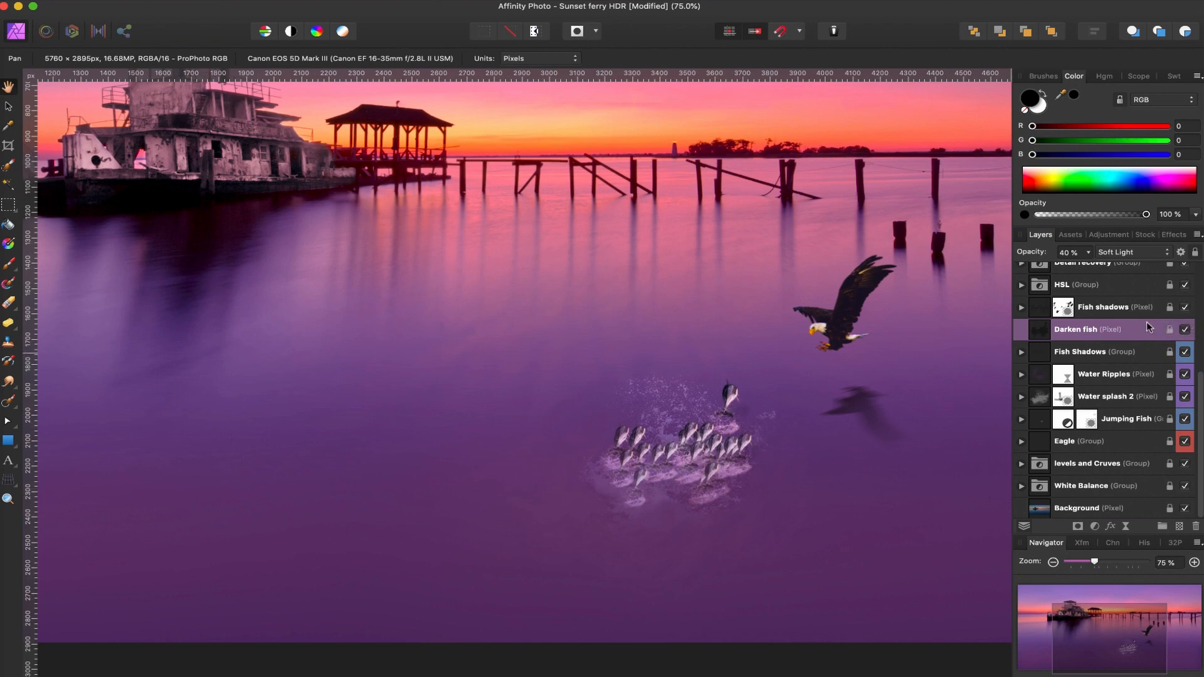
- Examine the effect of the Light house light layer on the image at 100% zoom and in the full view
scroll(1147, 324, up, 1)
key(super+0)
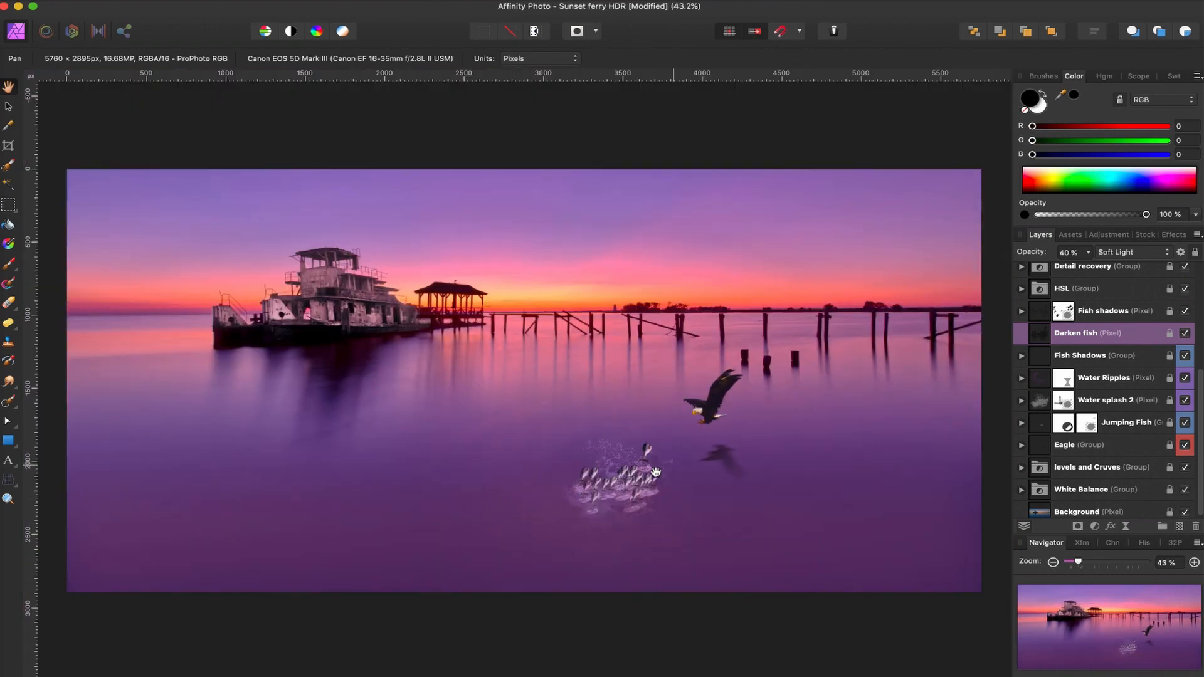
scroll(1107, 381, up, 2)
scroll(1107, 381, up, 9)
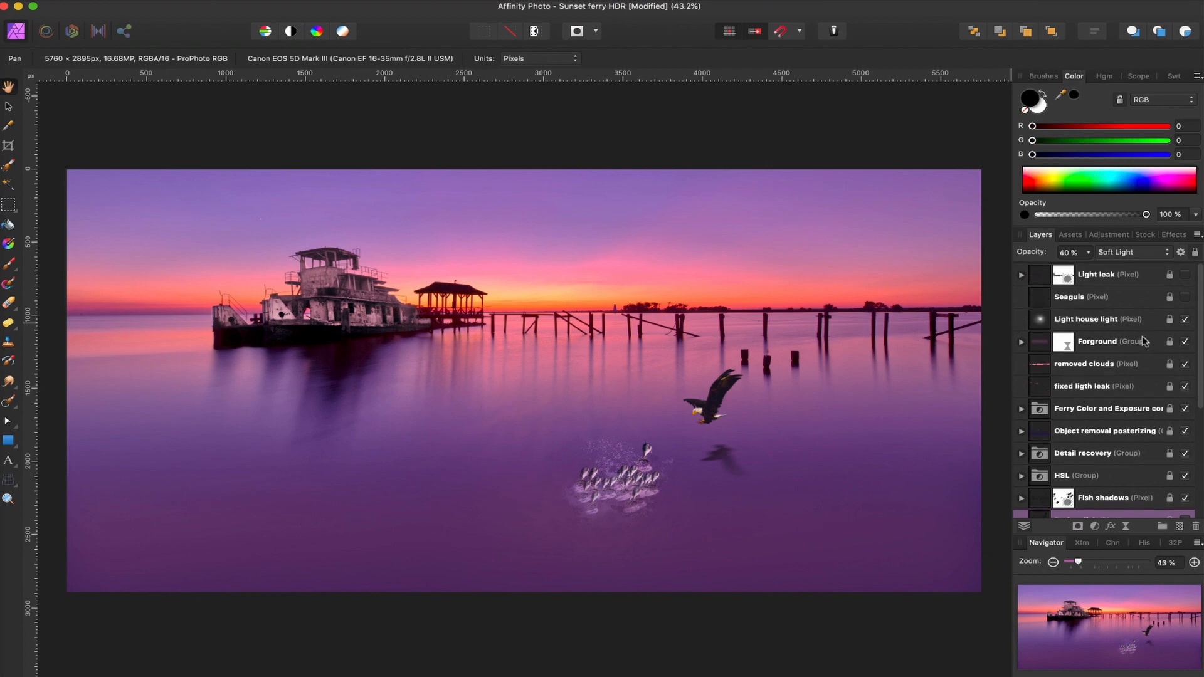
click(1184, 318)
key(super+1)
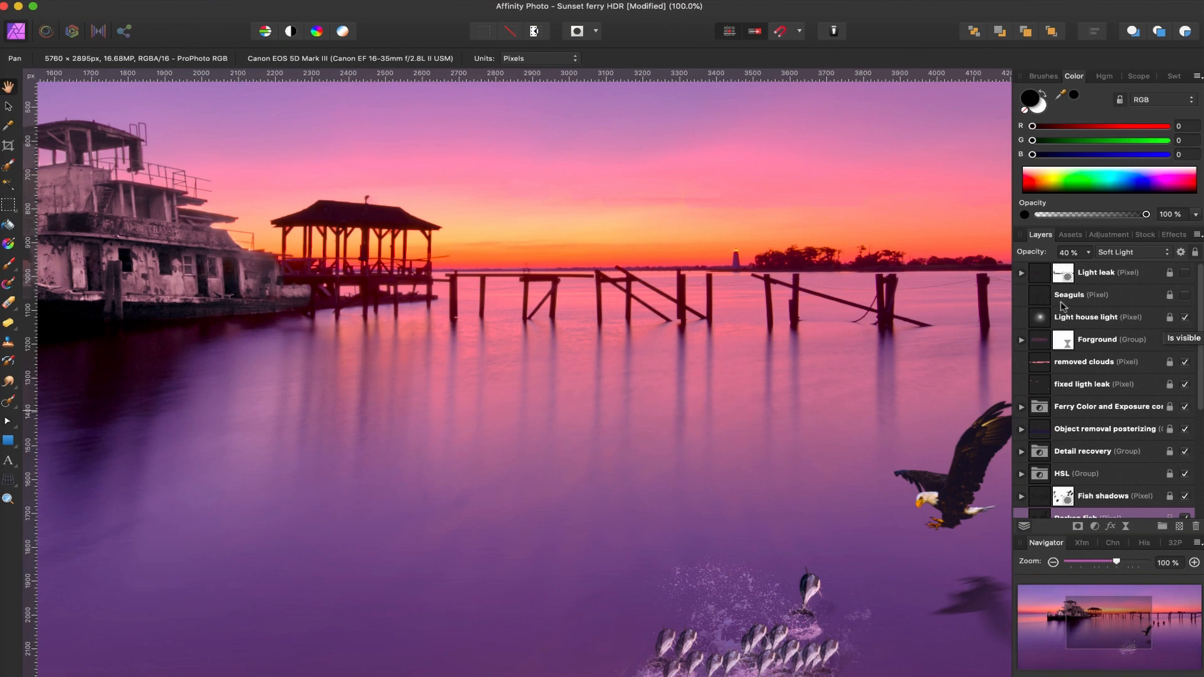
key(super+0)
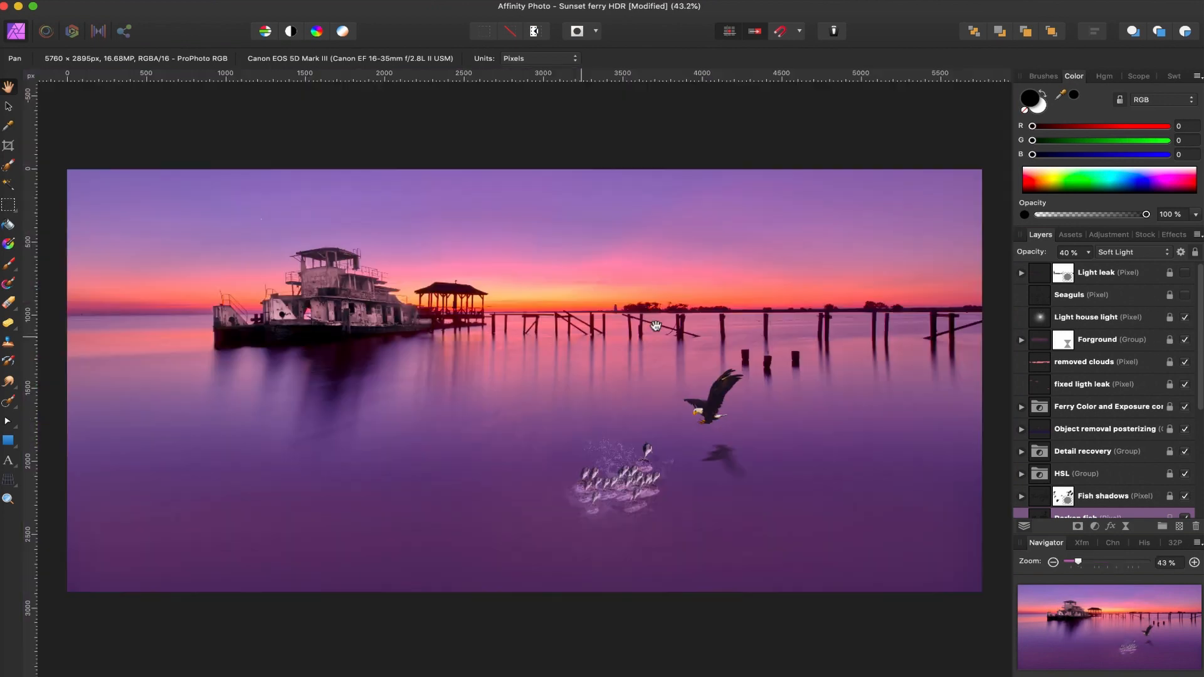
- Make the Seaguls and Light leak layers visible
click(1185, 296)
click(1184, 273)
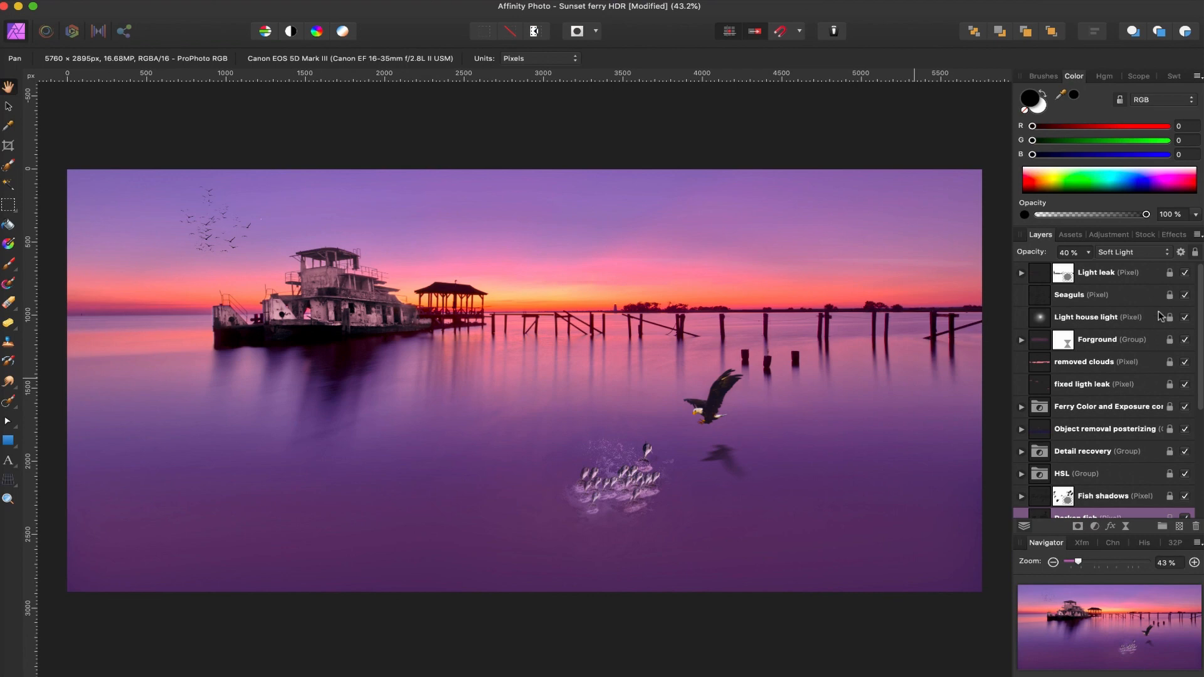
- Present the finished composite in full screen with the interface hidden and the whole image fitted to the screen
click(483, 1)
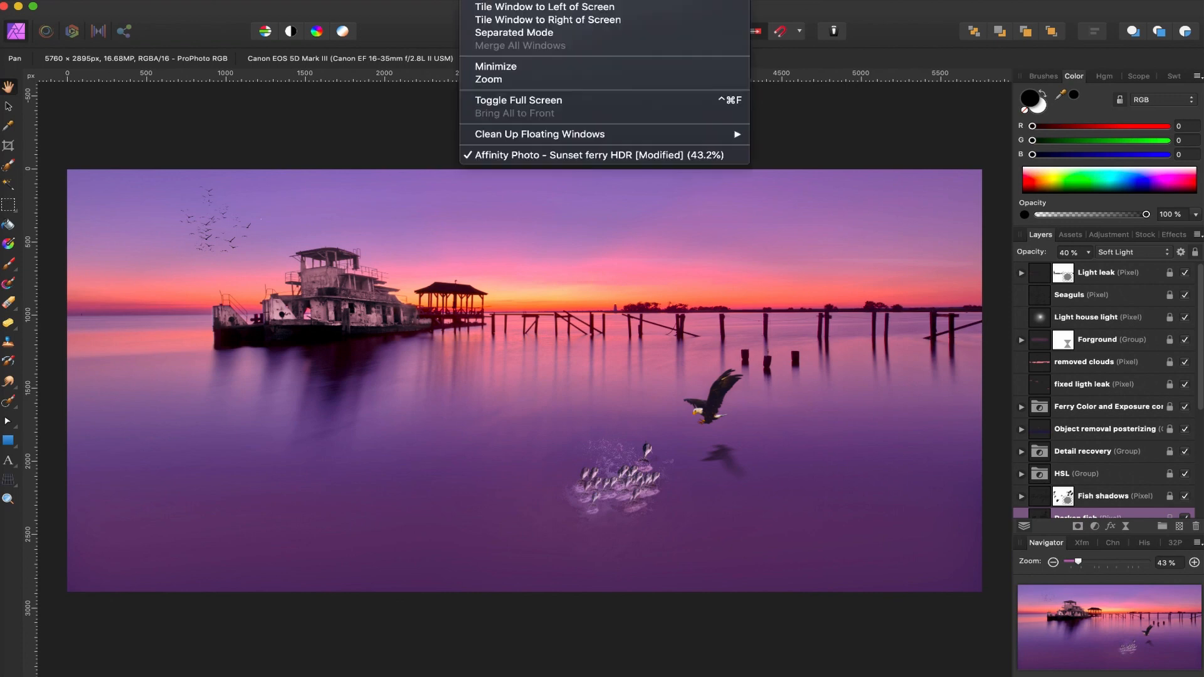
click(506, 102)
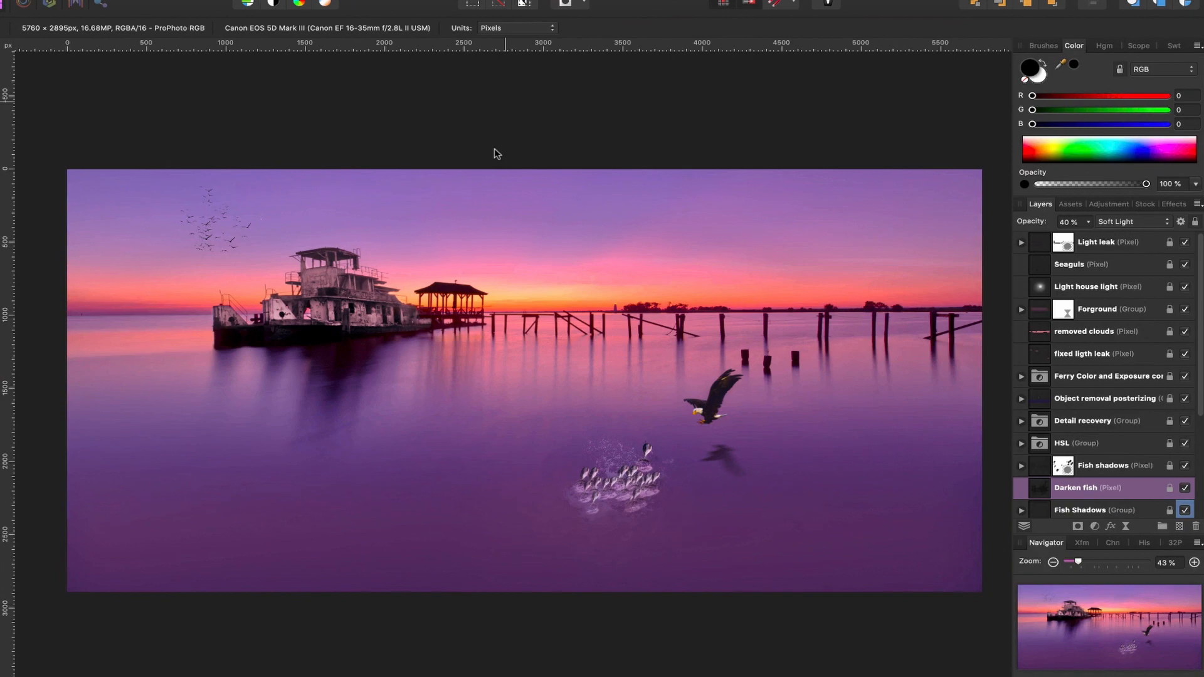
key(Tab)
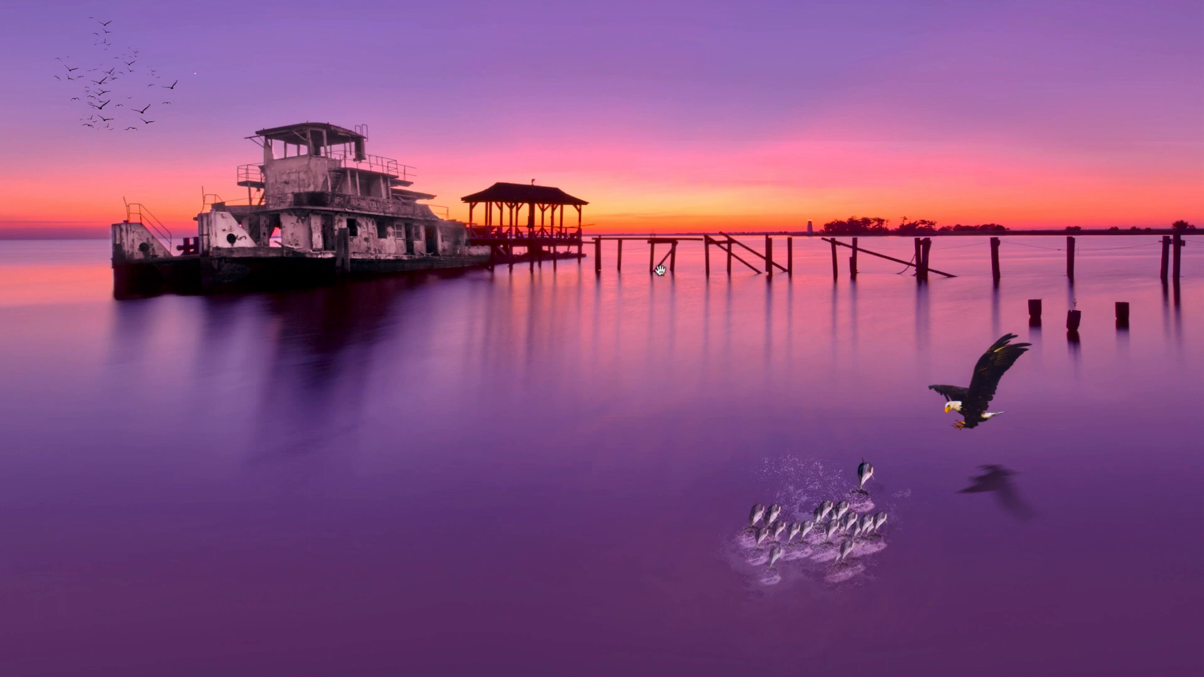
key(ctrl+0)
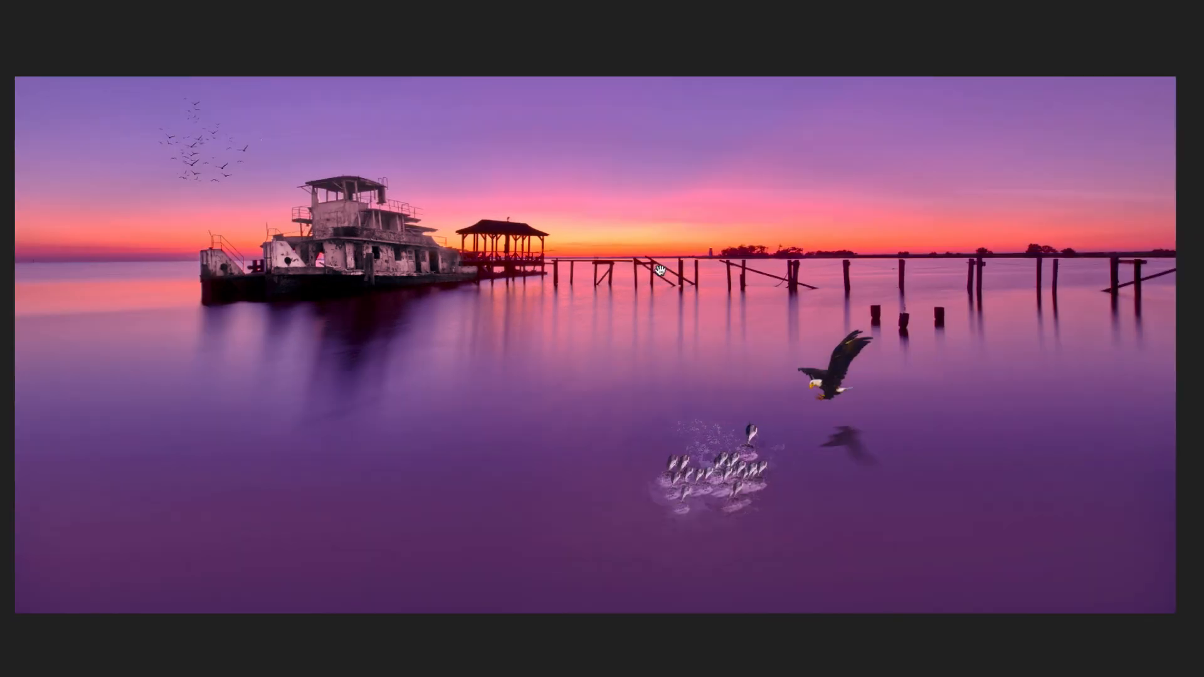